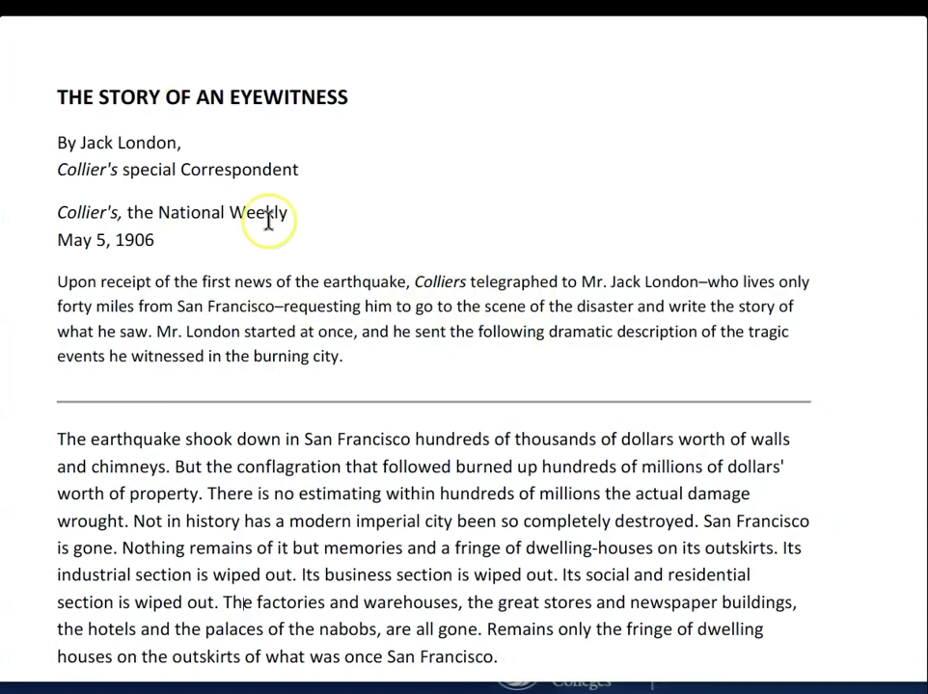
Preview SF Earthquake.pdf from the course files so it opens in Adobe Acrobat.
scroll(273, 326, down, 15)
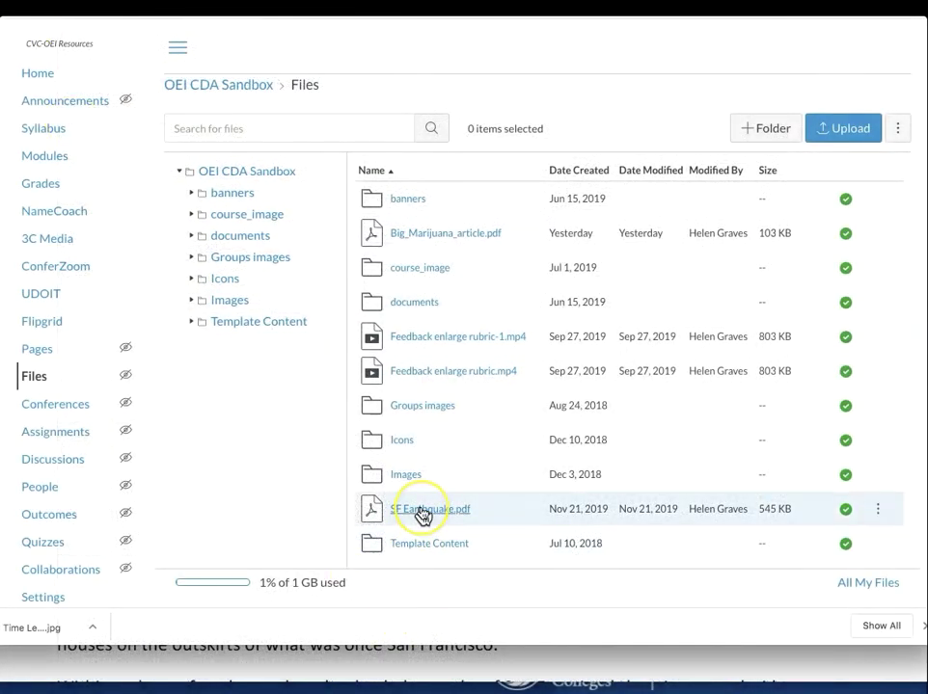
click(879, 511)
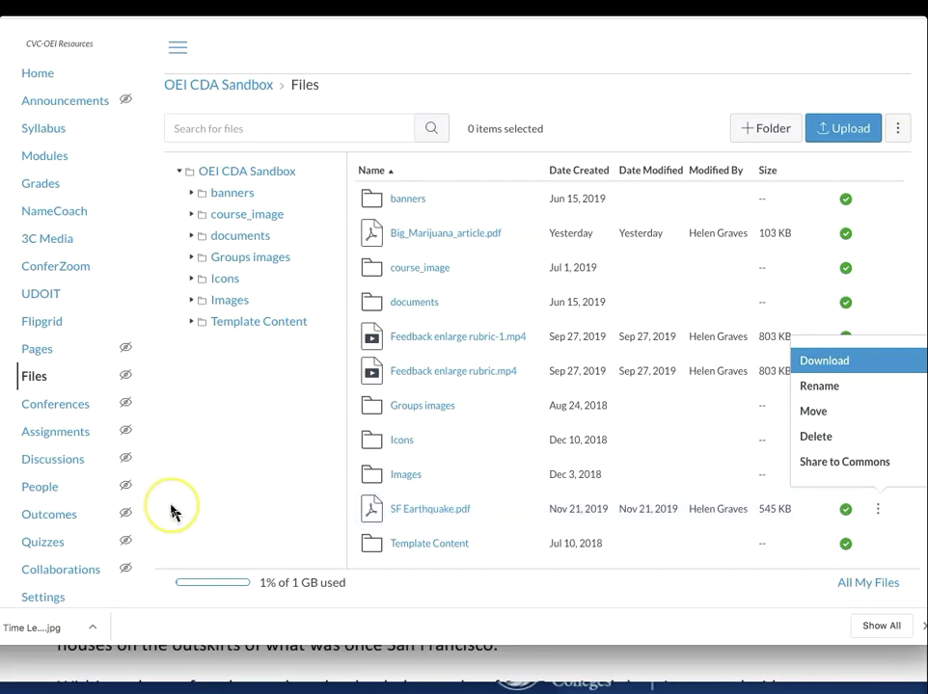
click(414, 511)
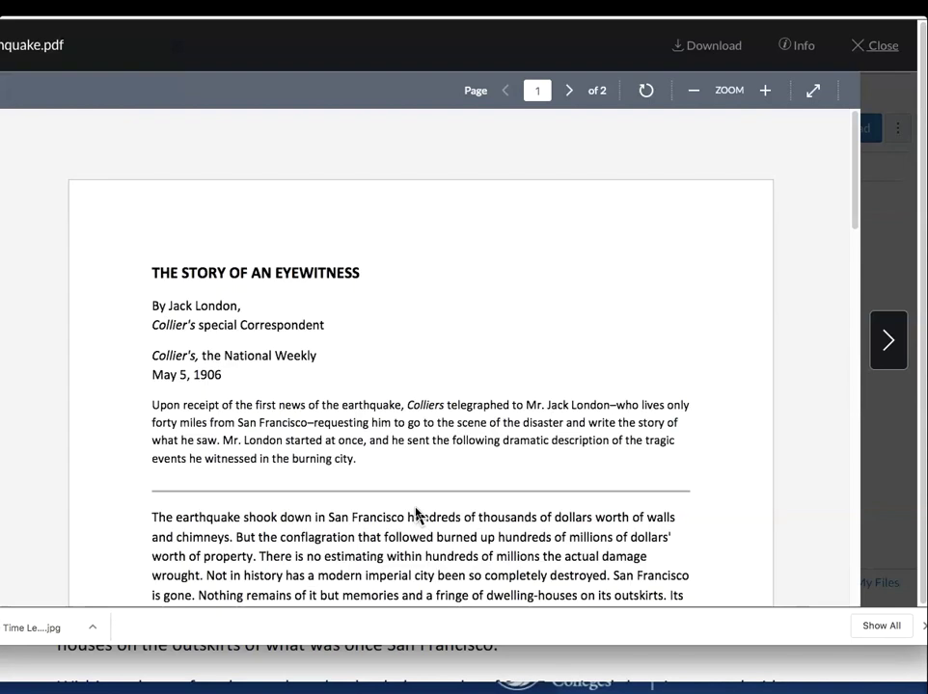
click(656, 305)
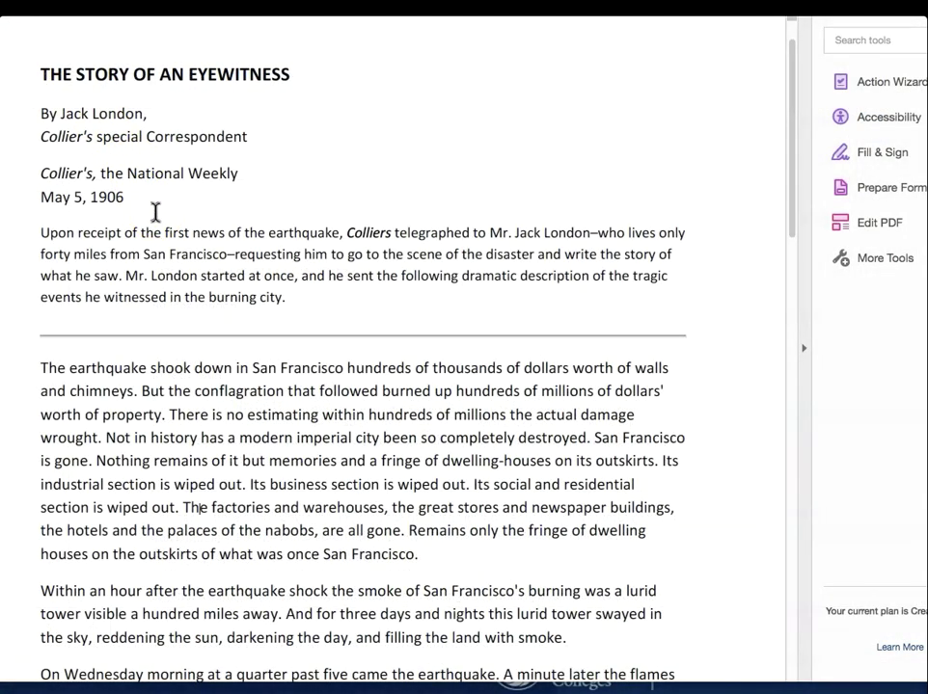
Select all of the eyewitness article's text in the PDF, from the title down, for copying.
click(154, 211)
key(ctrl+a)
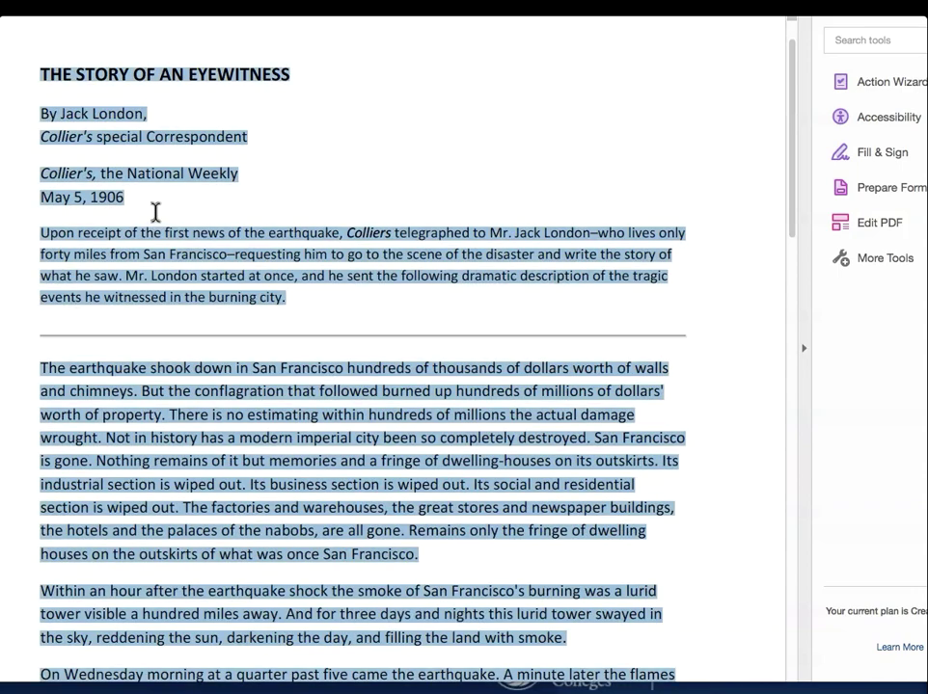
drag(154, 211, 154, 211)
drag(155, 211, 327, 75)
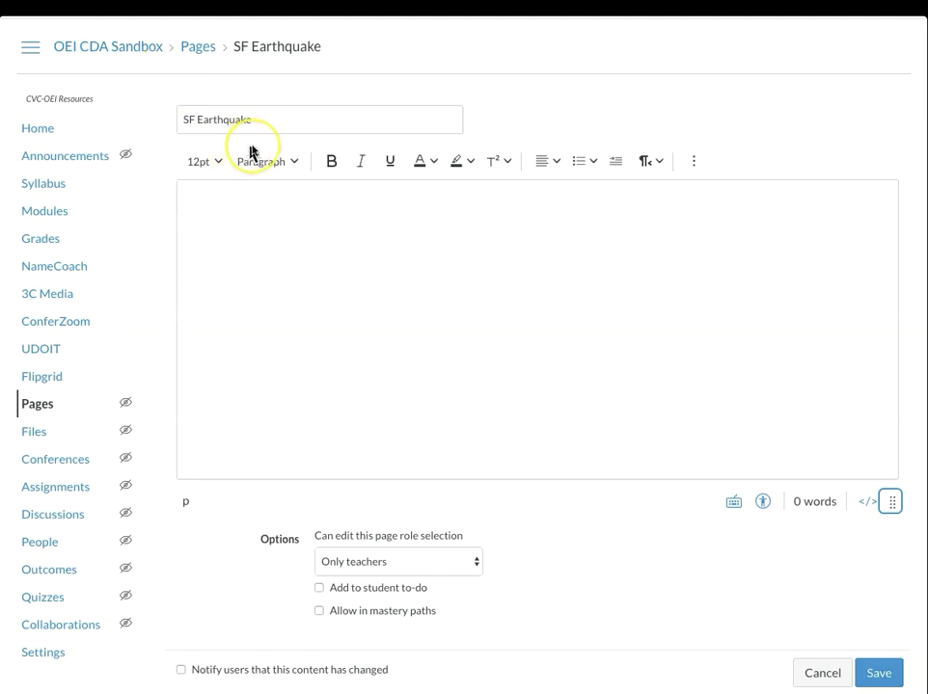
Paste the copied eyewitness article text into the empty SF Earthquake page body.
click(229, 206)
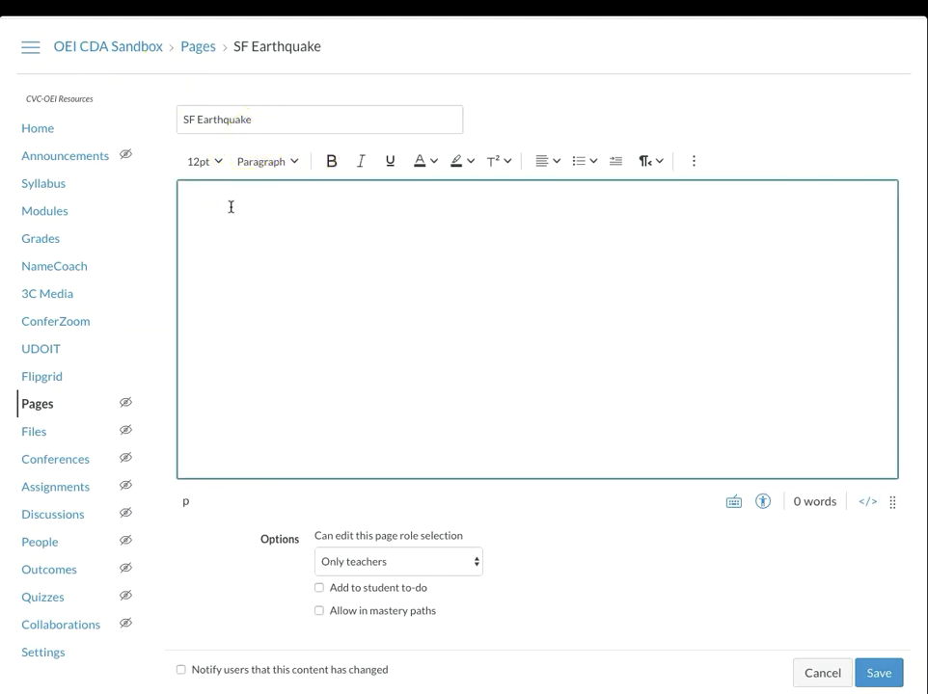
key(ctrl+v)
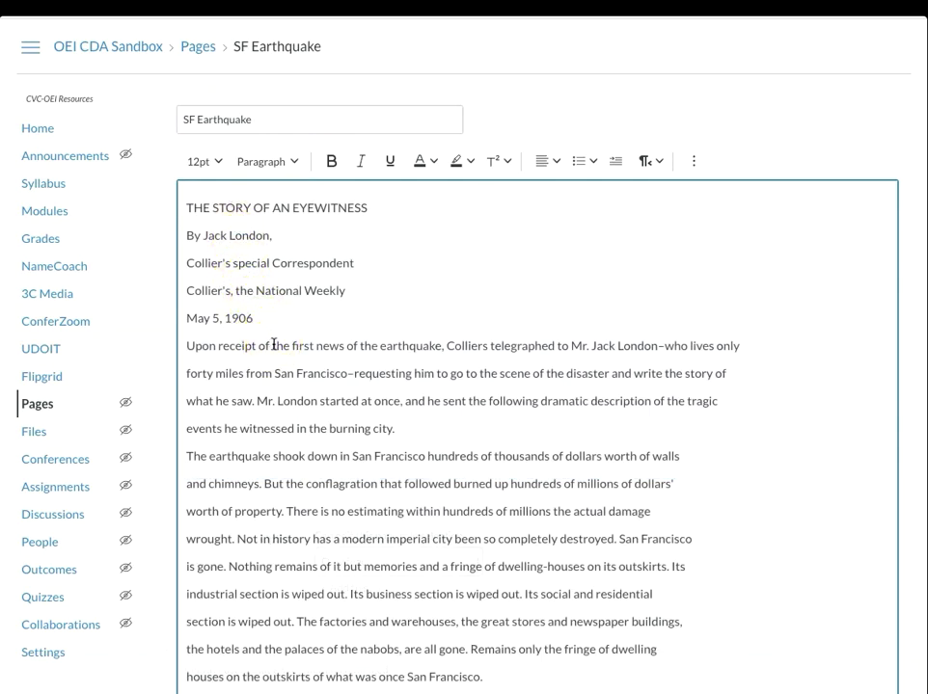
scroll(274, 344, down, 3)
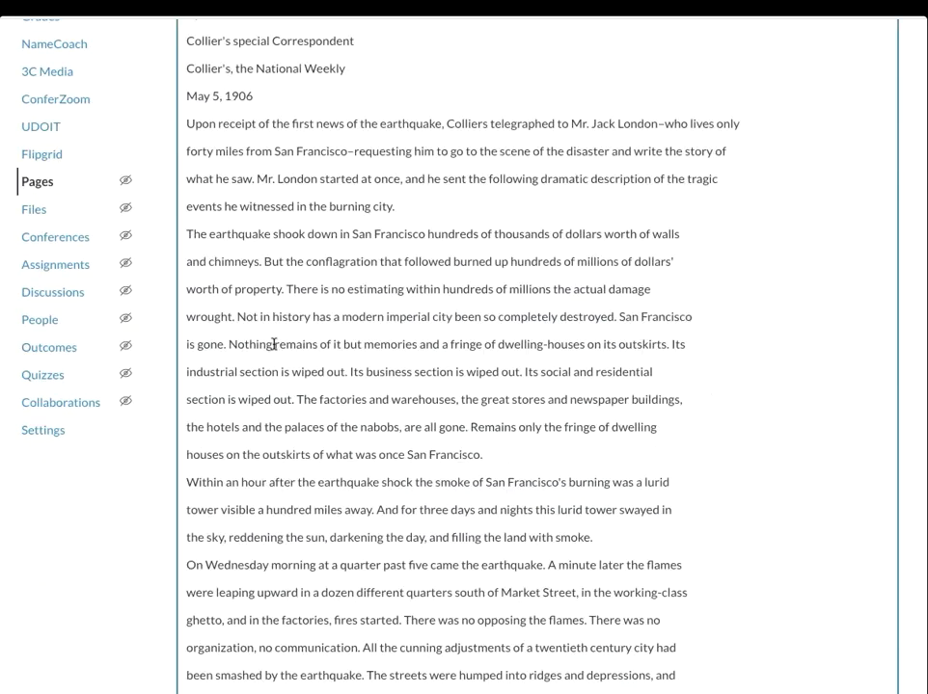
scroll(274, 344, up, 2)
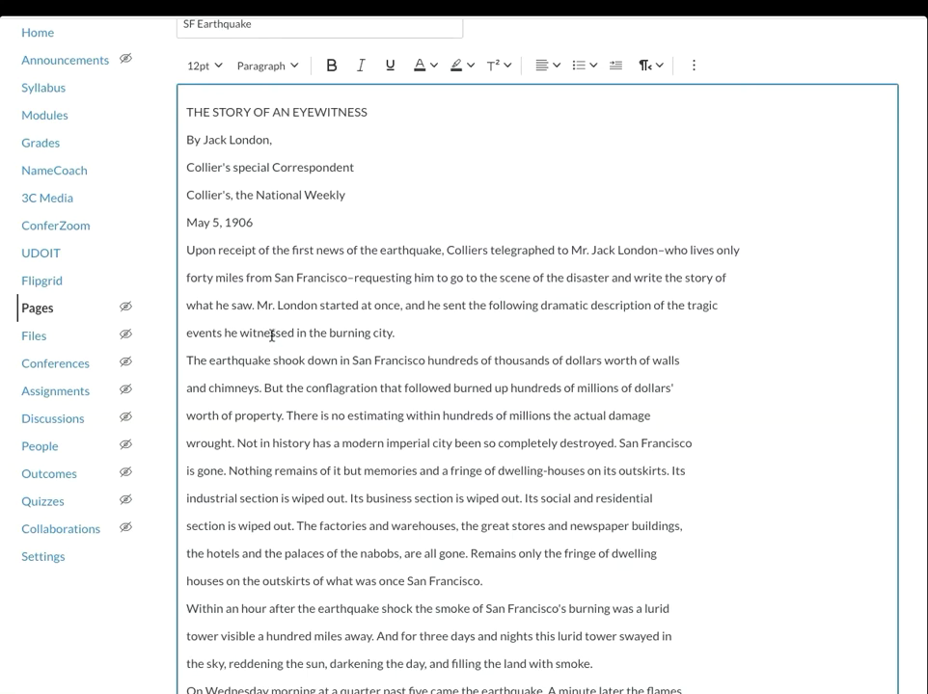
scroll(272, 335, down, 1)
click(288, 269)
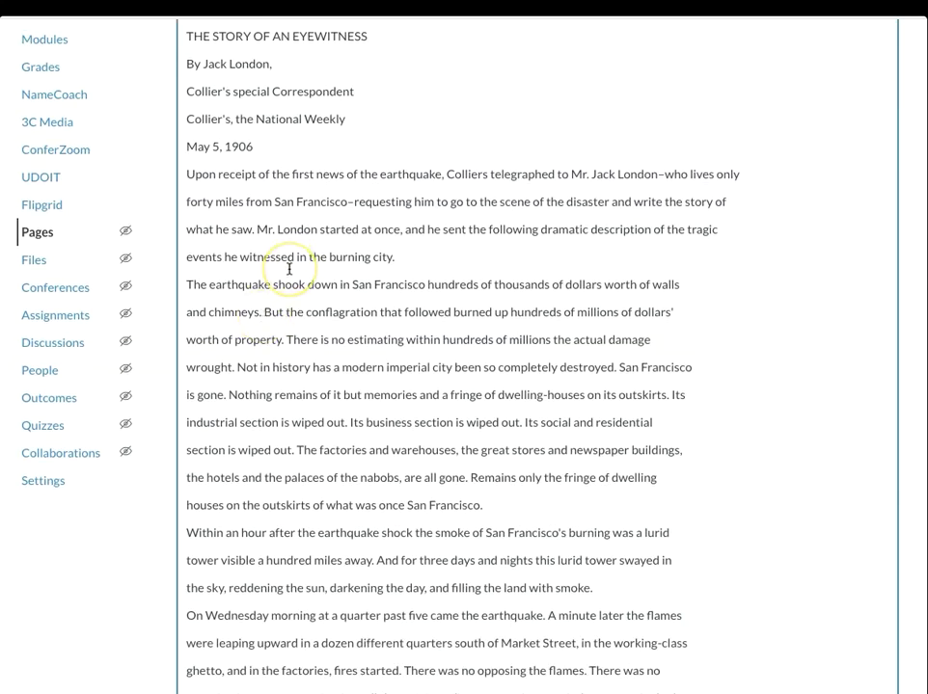
scroll(288, 269, down, 4)
click(306, 280)
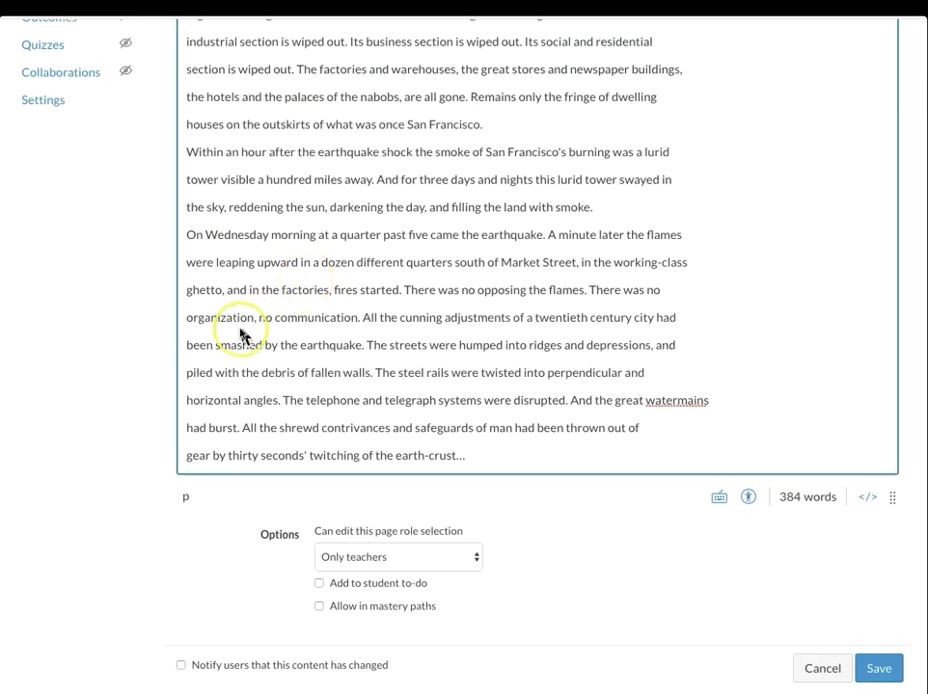
click(188, 237)
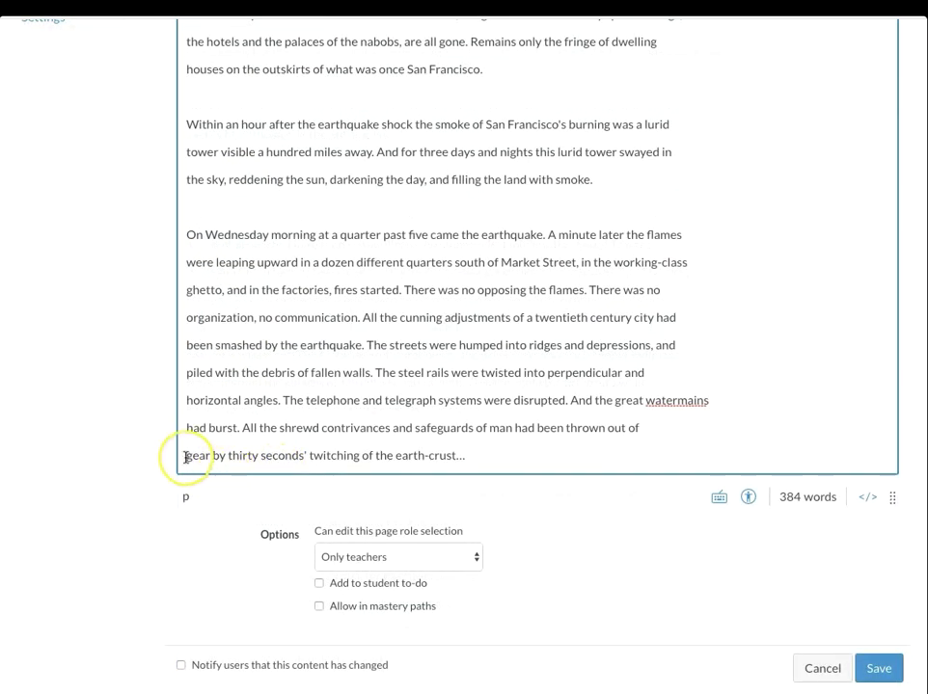
Rejoin the broken lines of the final 'On Wednesday' paragraph into continuous text.
click(187, 458)
key(BackSpace)
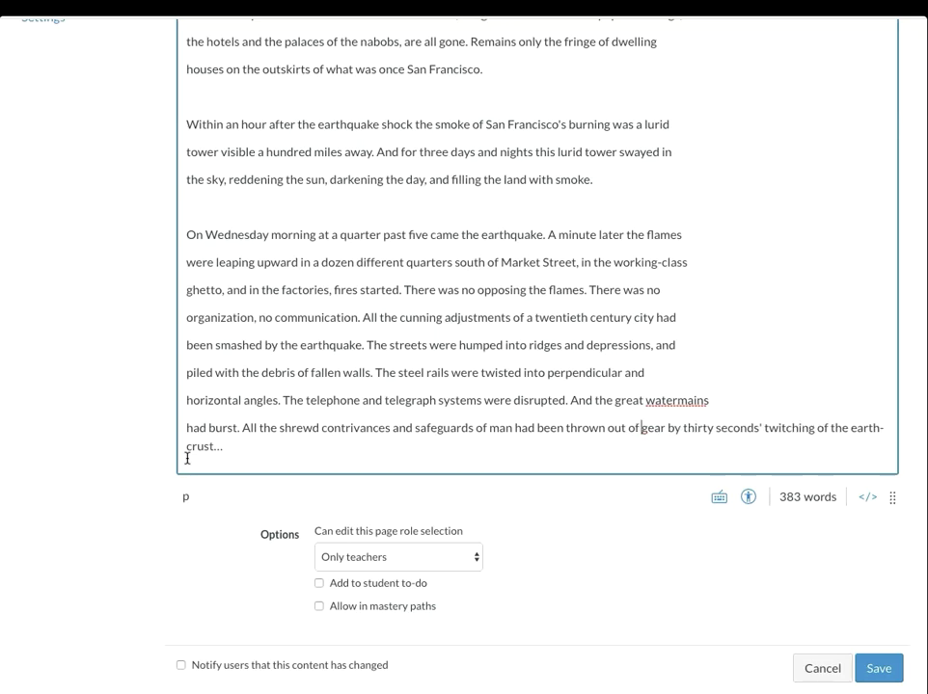
click(187, 431)
key(BackSpace)
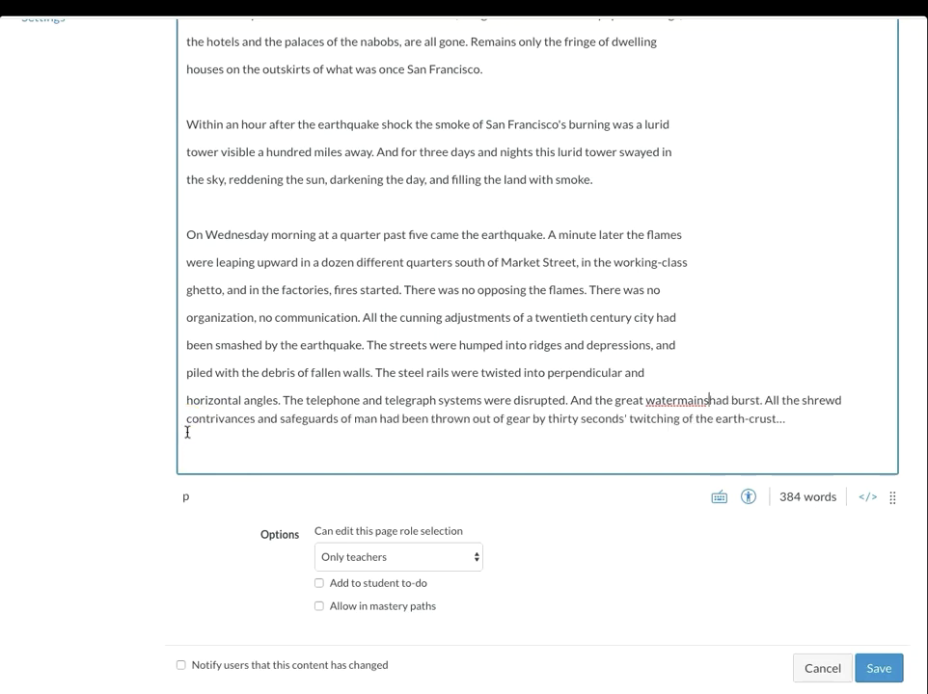
click(188, 401)
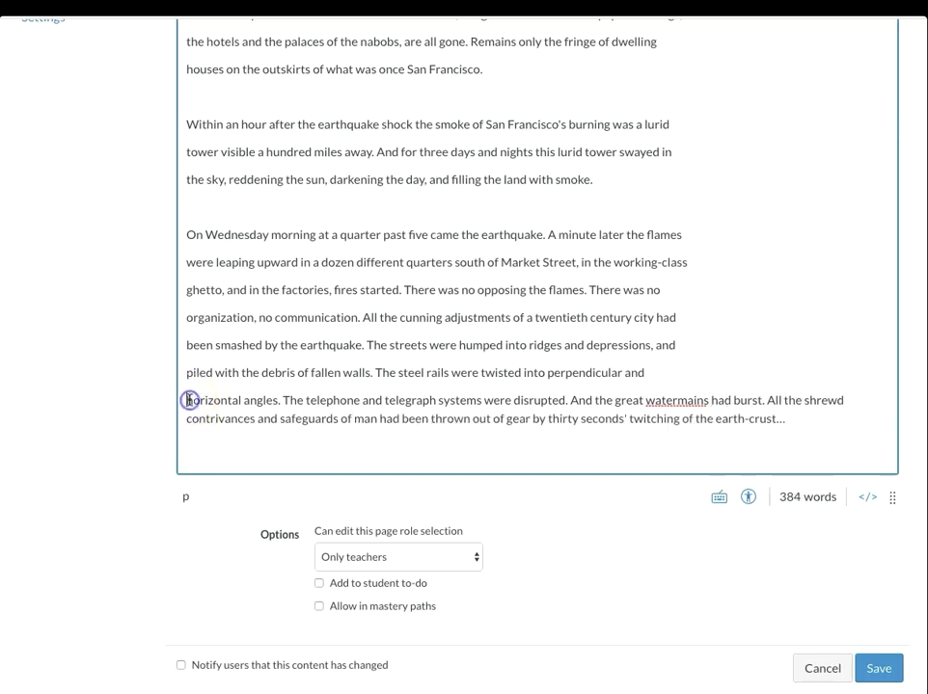
key(BackSpace)
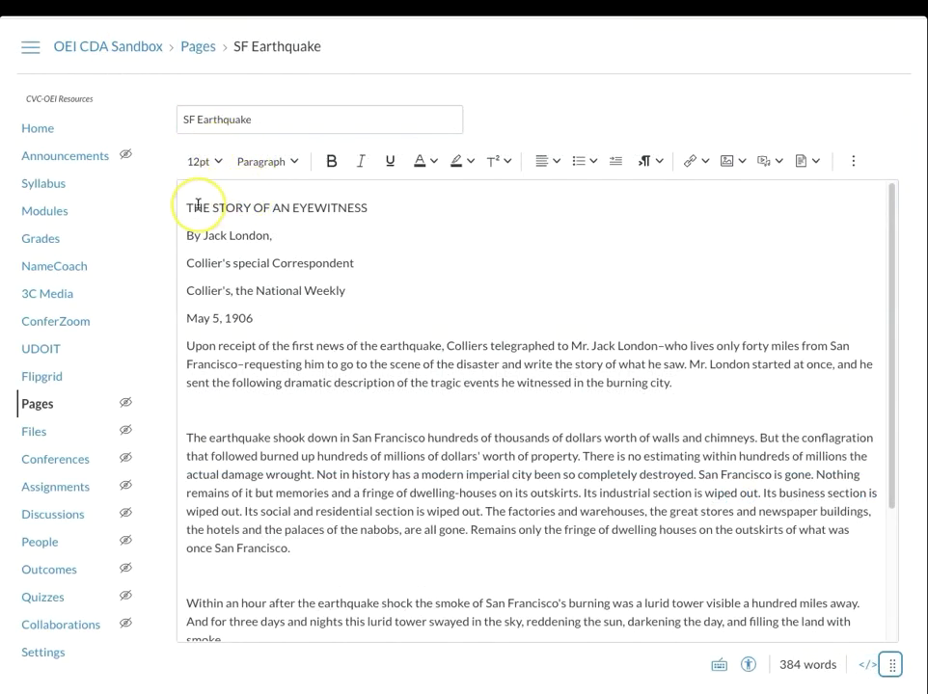
Make 'THE STORY OF AN EYEWITNESS' a Heading 2 and select the 'Upon receipt' paragraph.
drag(185, 208, 393, 210)
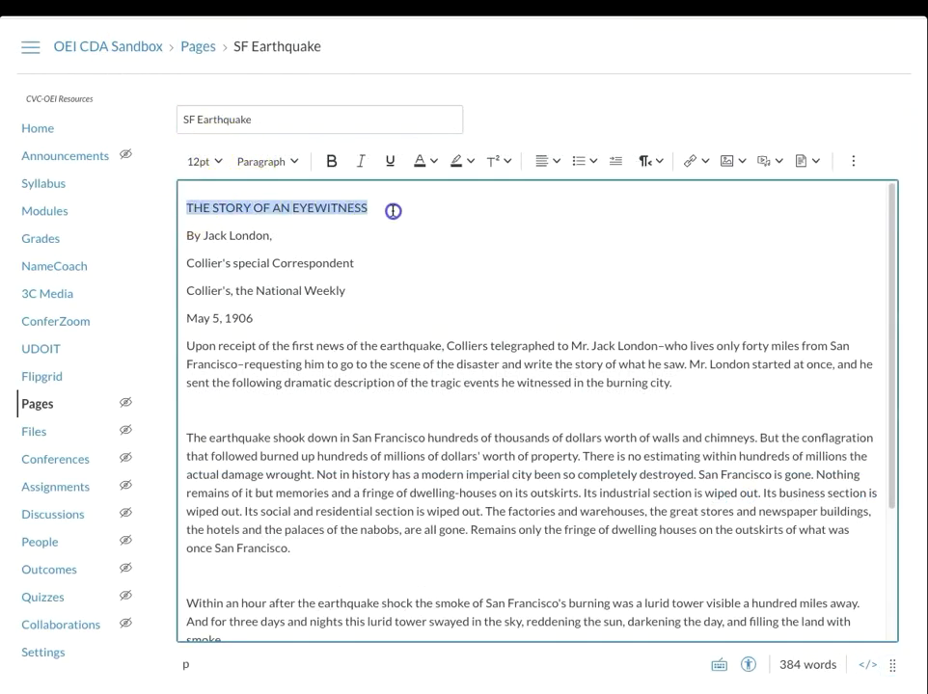
click(295, 162)
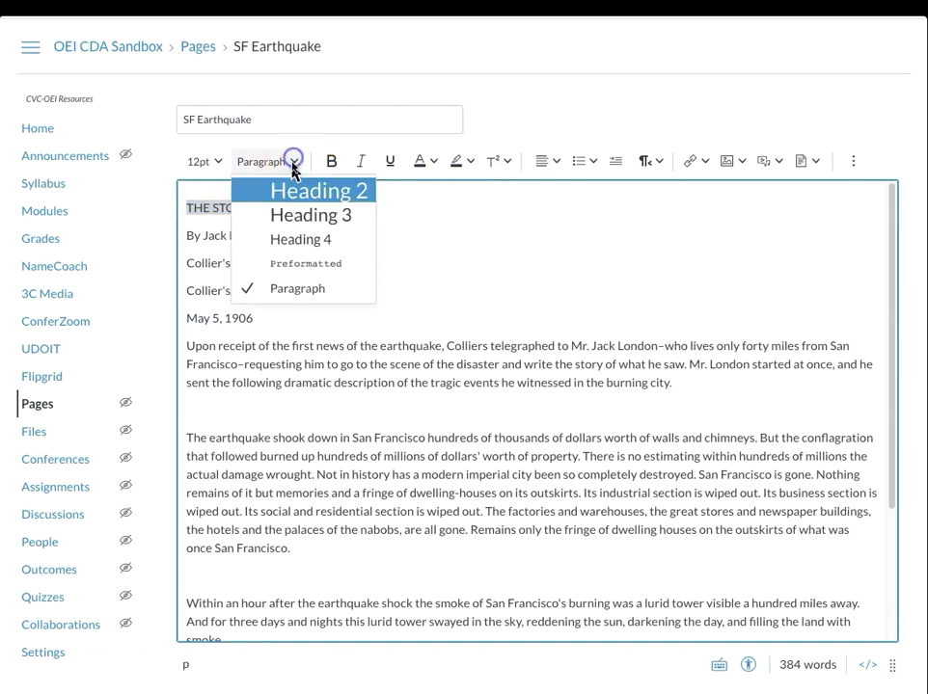
click(294, 193)
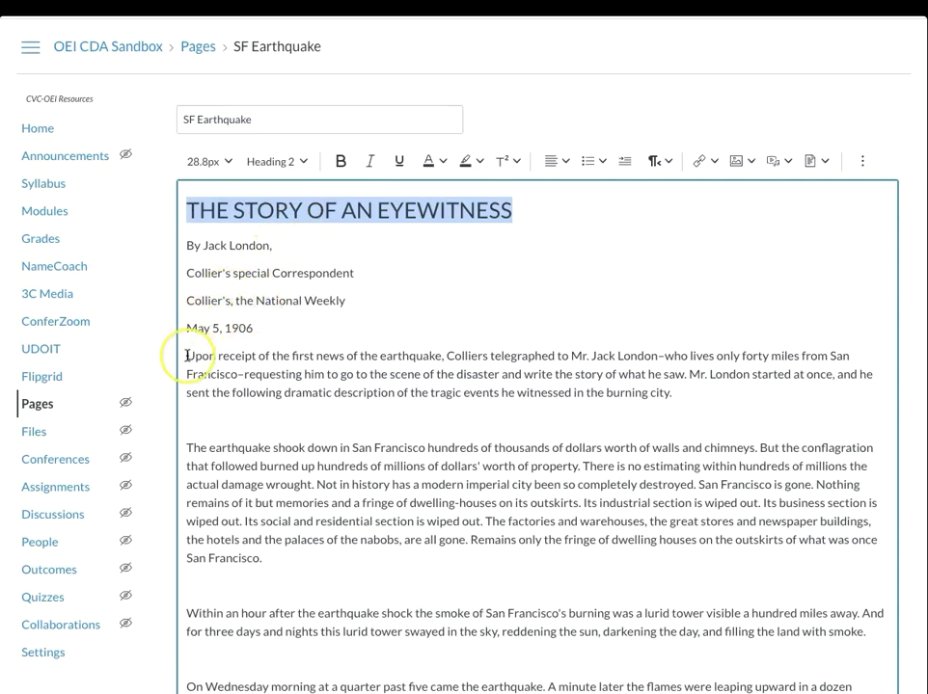
drag(187, 353, 695, 398)
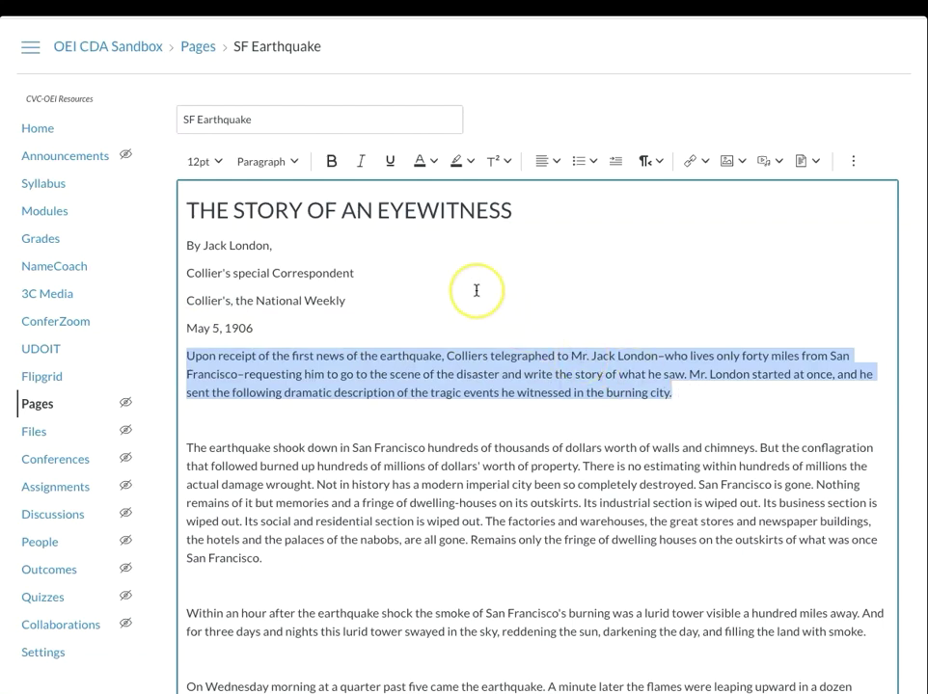
Italicize the 'Upon receipt' intro, delete blank lines between paragraphs, and add an empty line above the title.
click(359, 164)
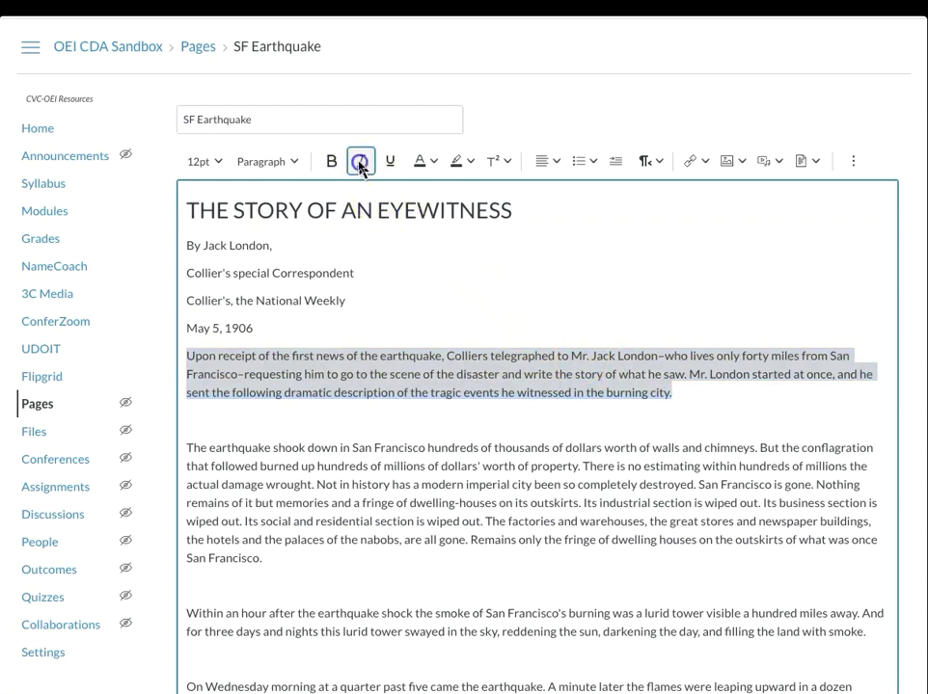
click(278, 421)
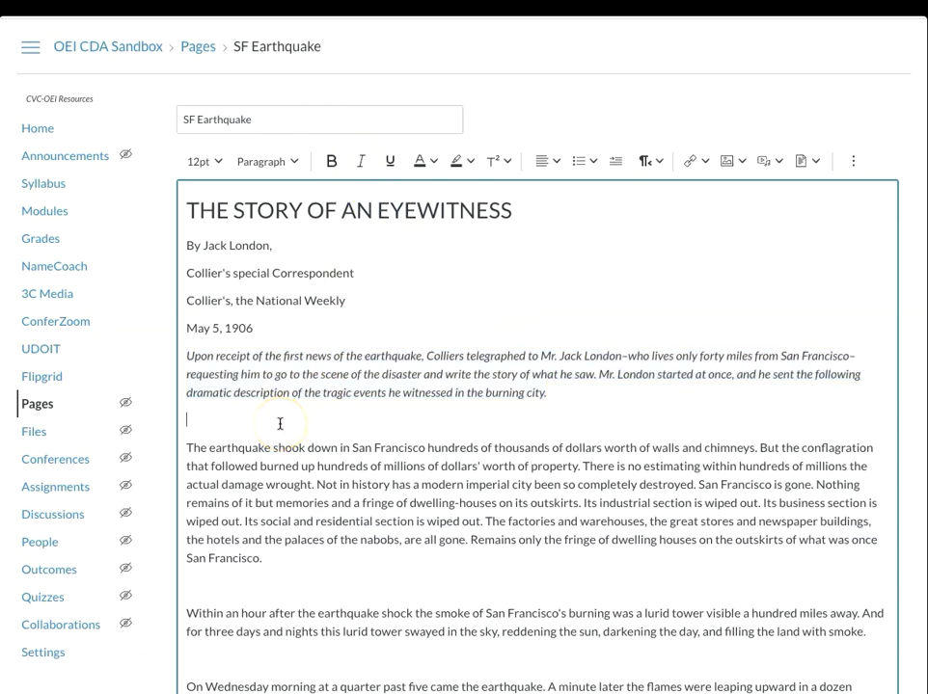
key(BackSpace)
click(251, 555)
key(BackSpace)
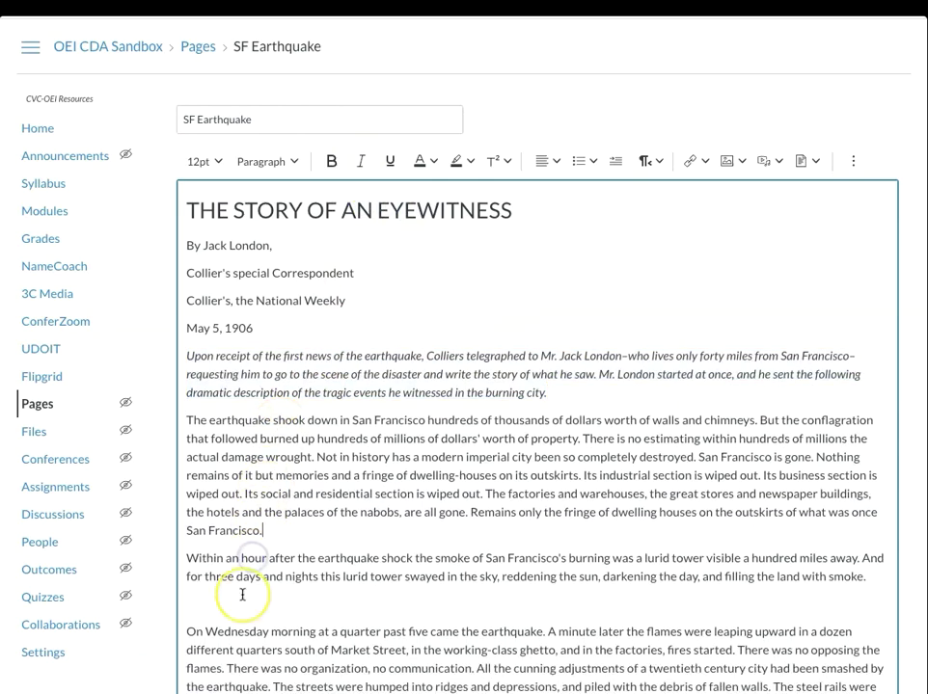
click(242, 601)
key(BackSpace)
click(208, 211)
key(Return)
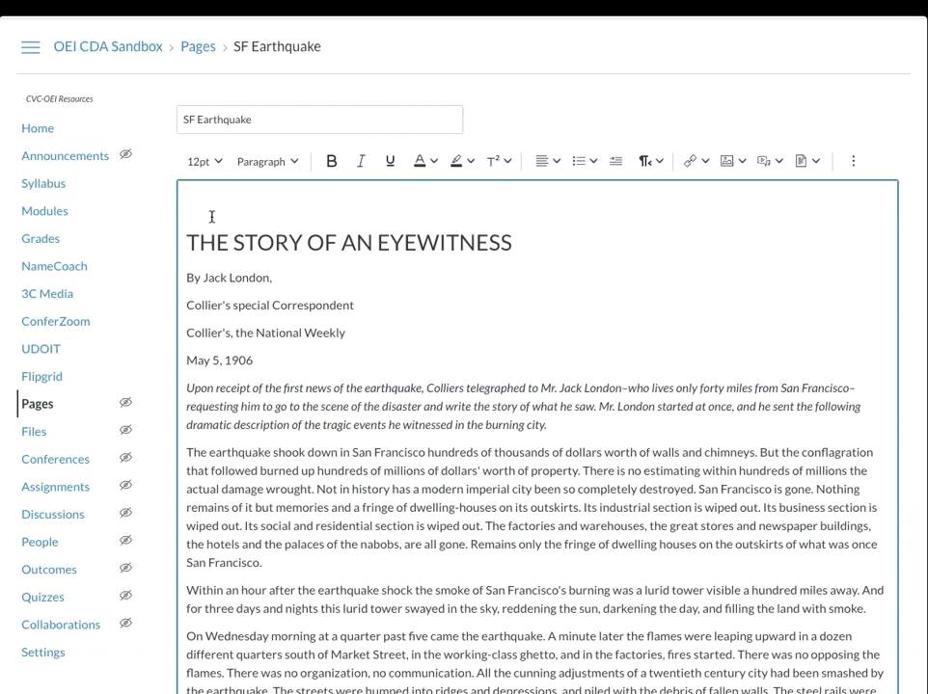
Paste '[view the PDF with images]' above the title and link it to the course file SF Earthquake.pdf.
click(193, 210)
text(View the PDF with images)
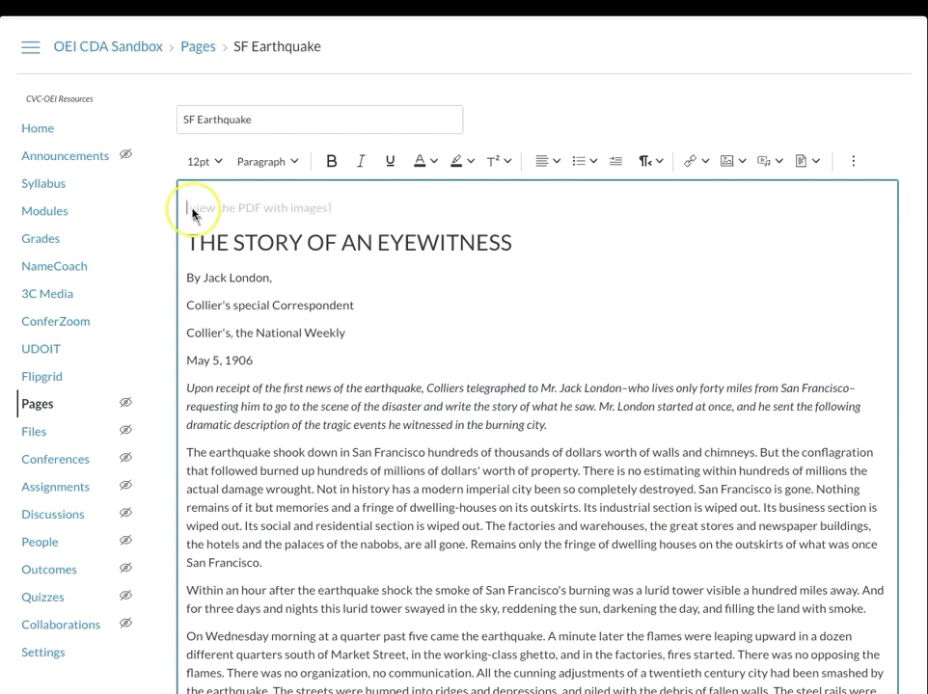
drag(189, 209, 326, 208)
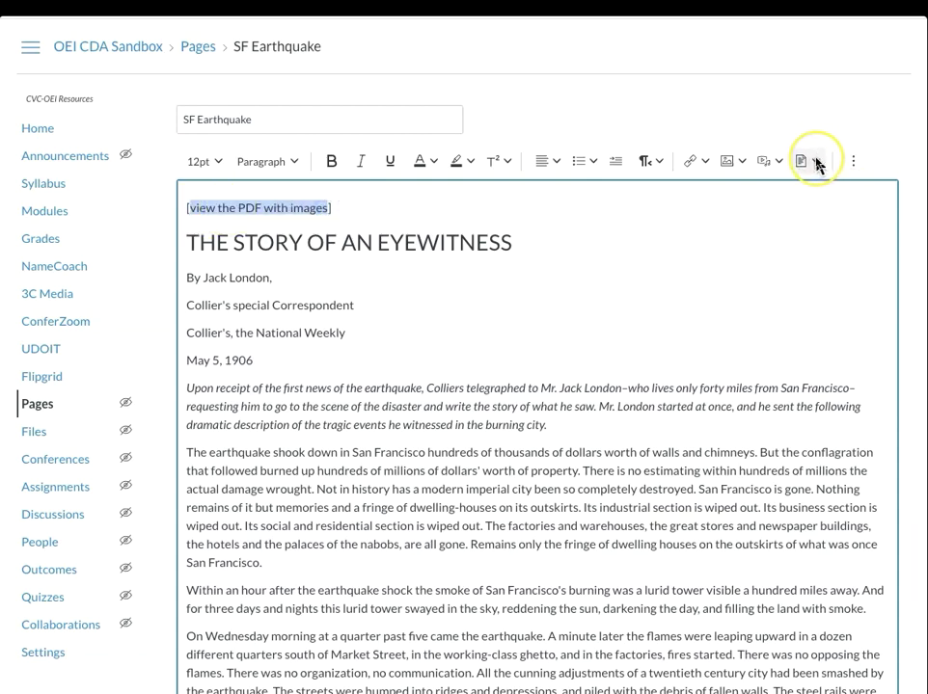
click(816, 163)
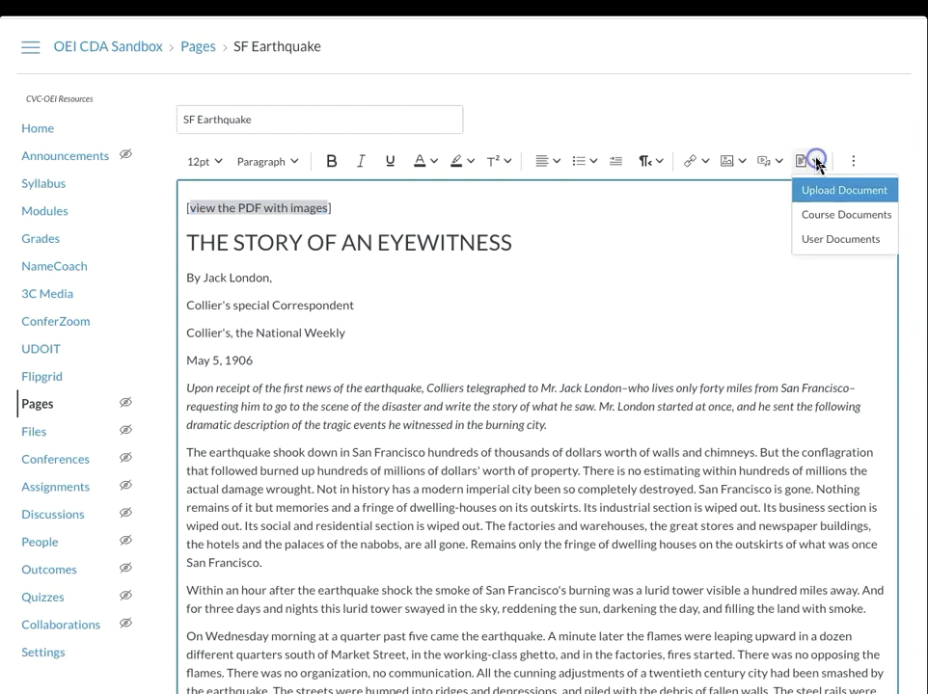
click(824, 218)
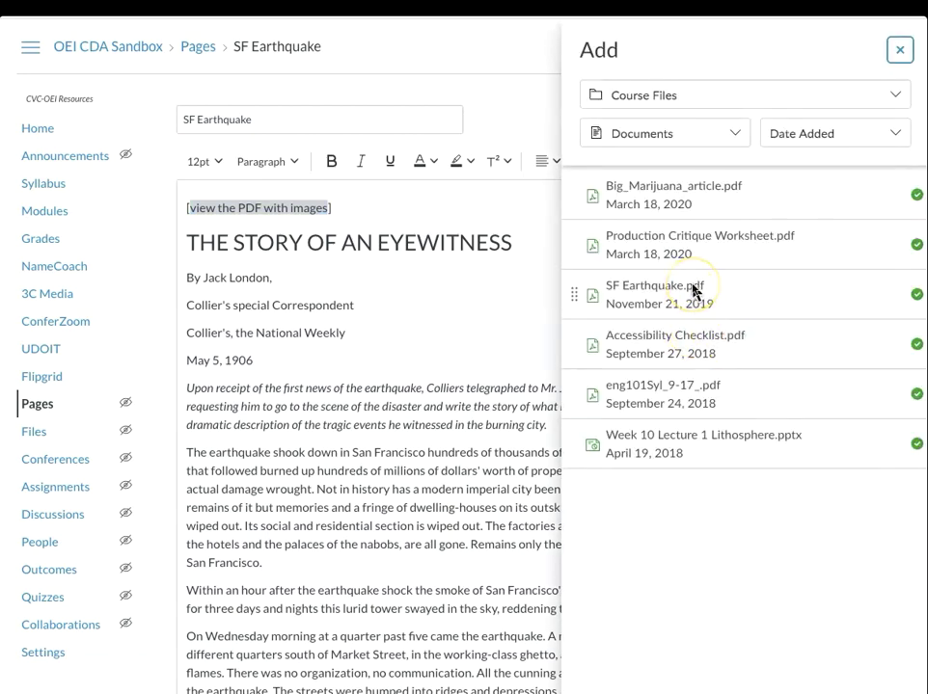
click(693, 289)
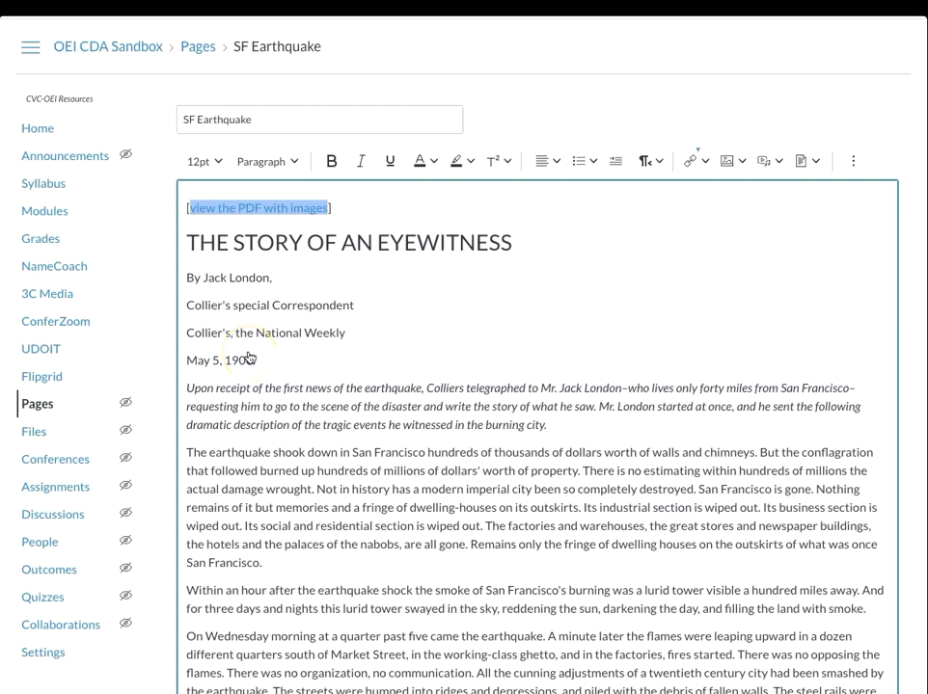
click(371, 210)
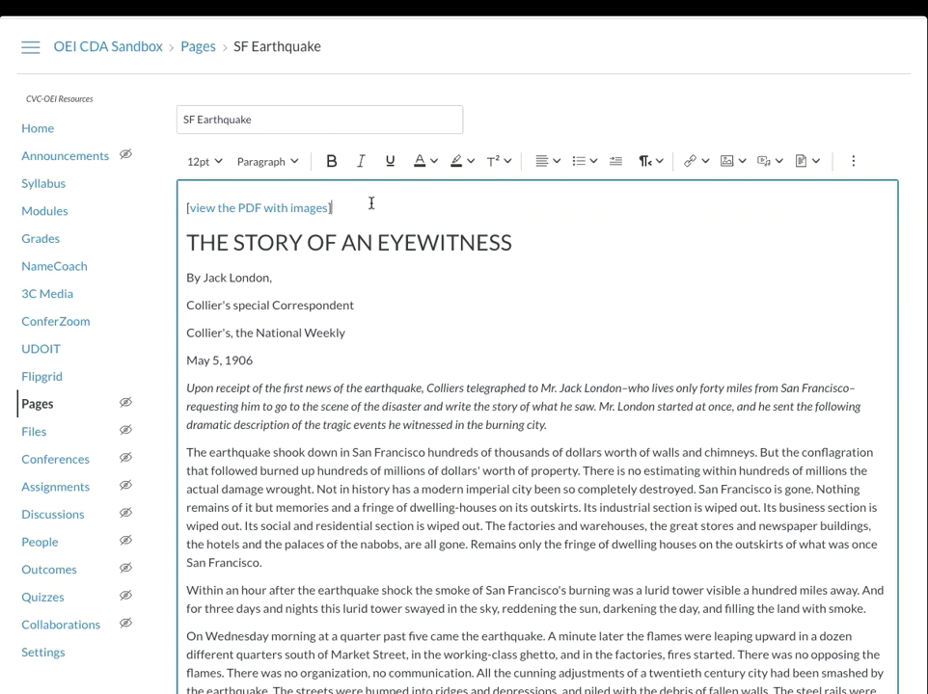
click(169, 236)
click(366, 48)
click(431, 311)
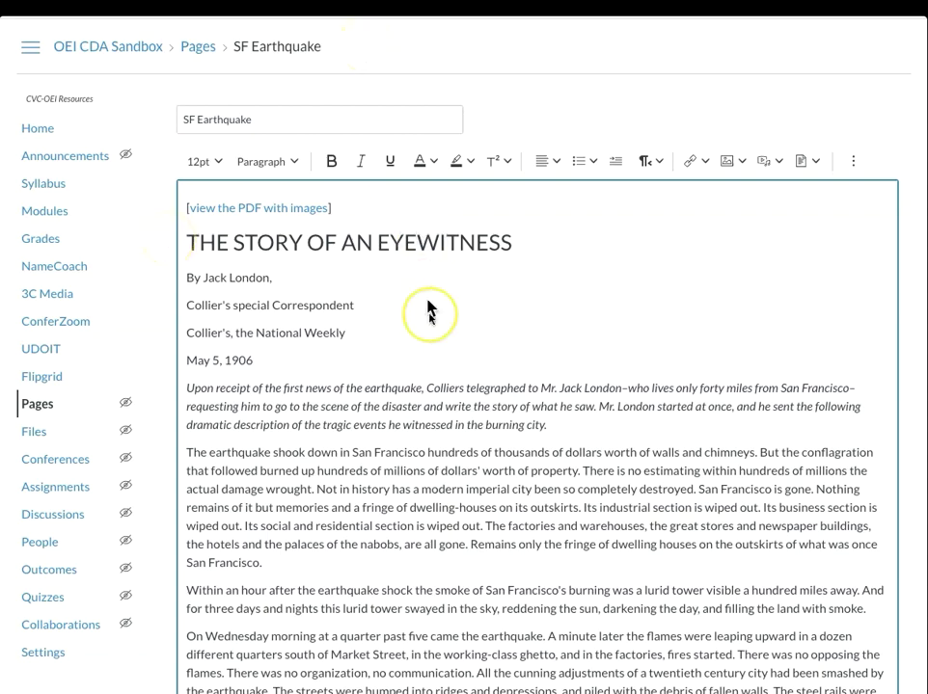
click(409, 425)
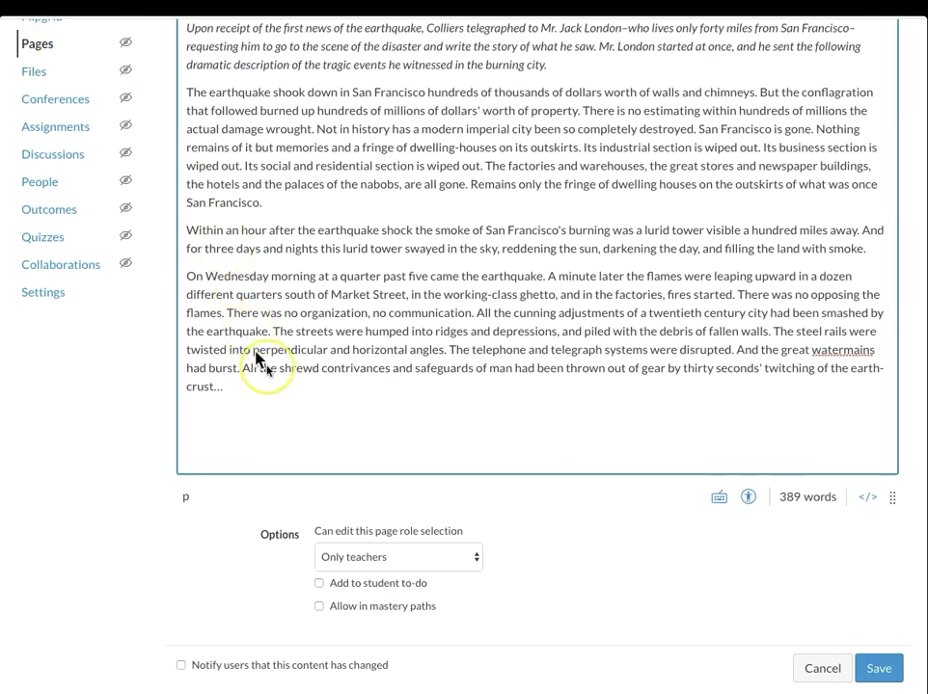
click(260, 399)
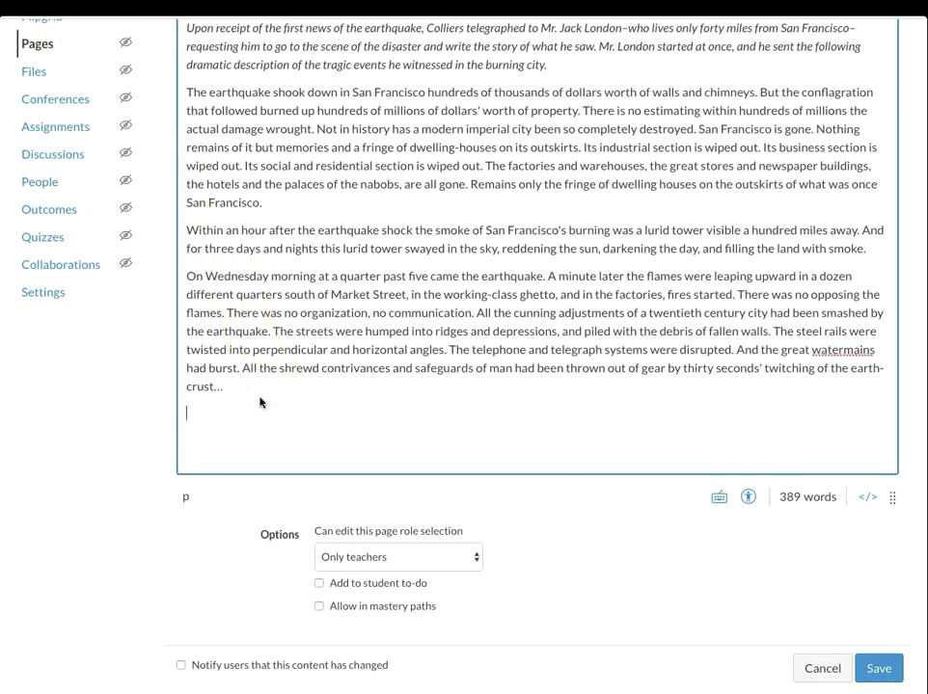
End the page with 'Back to Essay #1 Draft', linking the name to the Essay #1 Draft assignment.
click(256, 383)
text(Back)
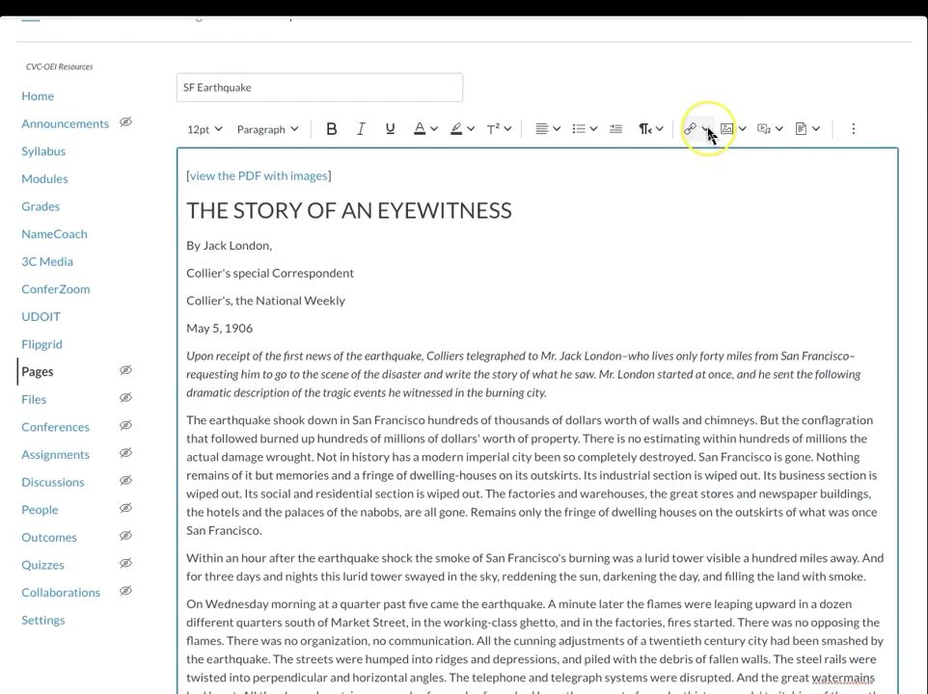
click(707, 130)
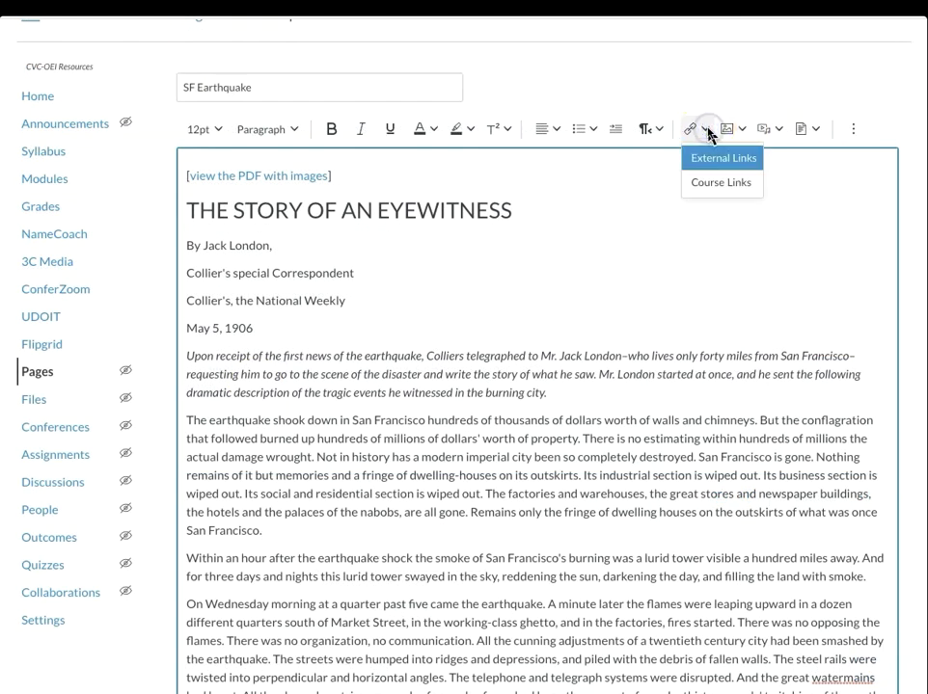
click(718, 185)
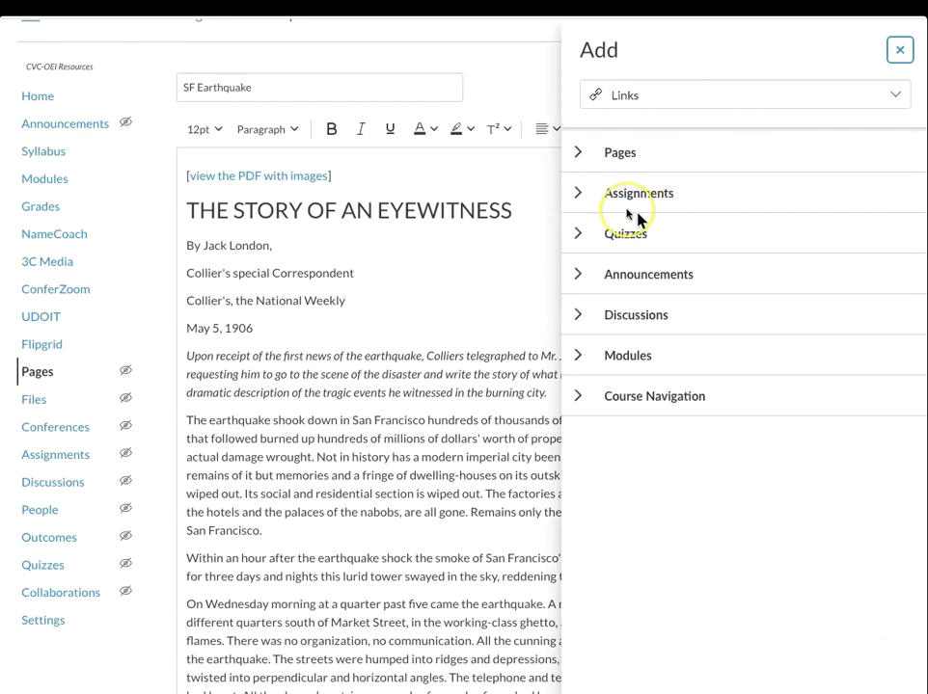
click(580, 197)
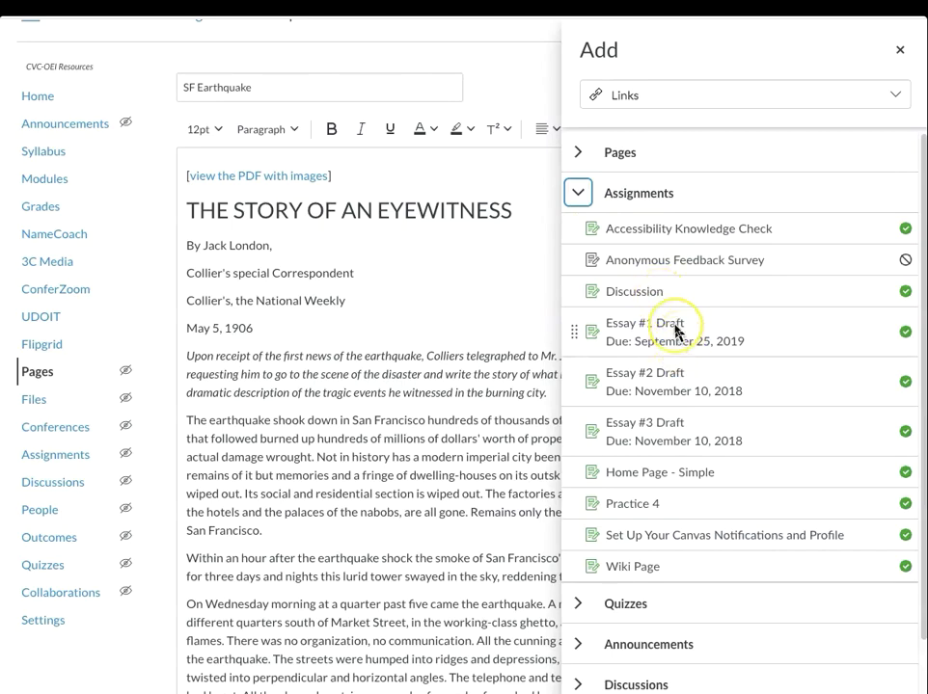
click(674, 328)
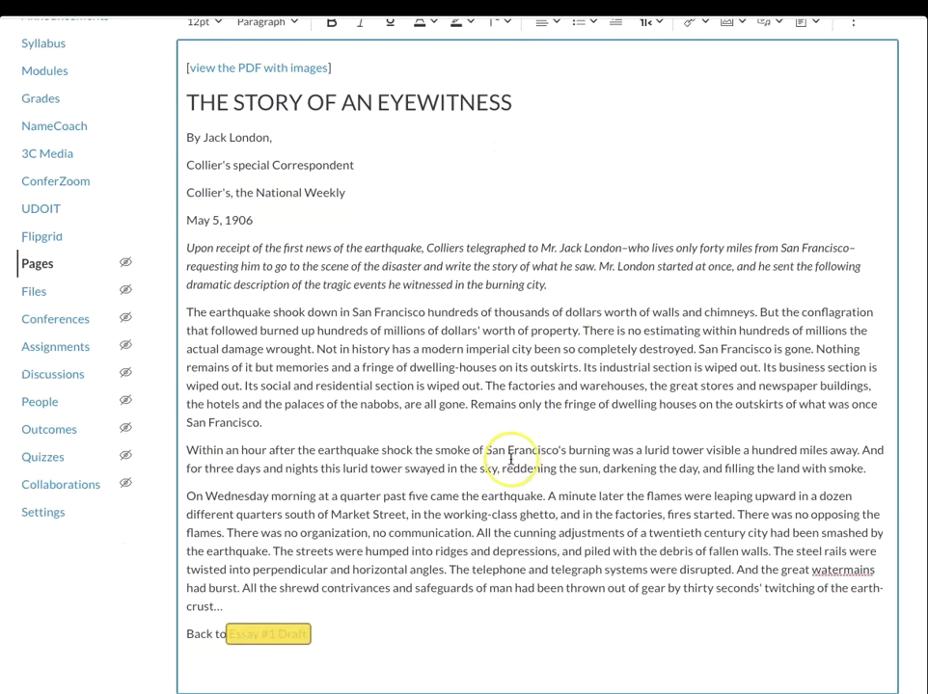
click(339, 640)
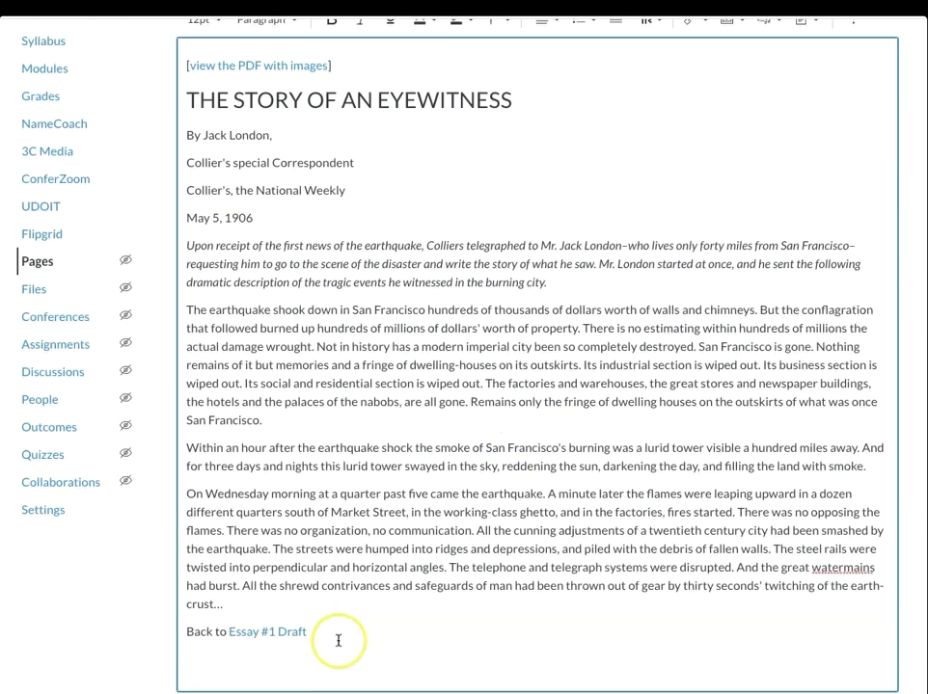